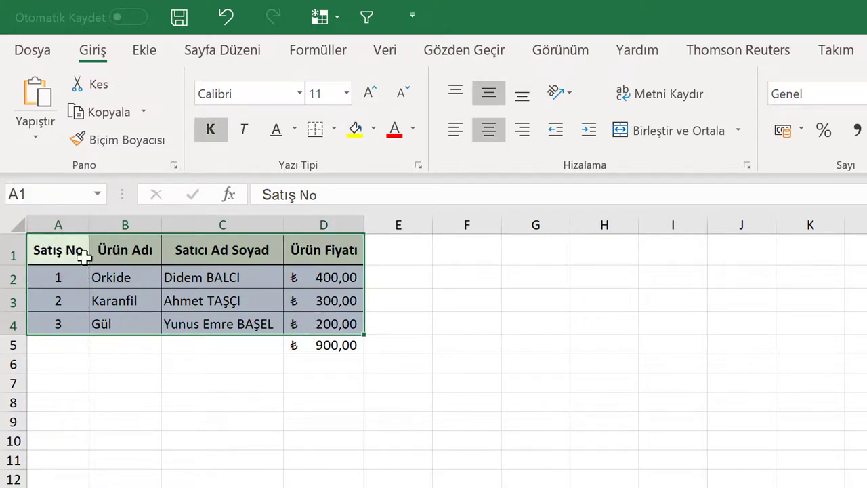
Select the whole data region around cell A1, including the total row, and deselect it again
left_click(181, 392)
left_click(59, 249)
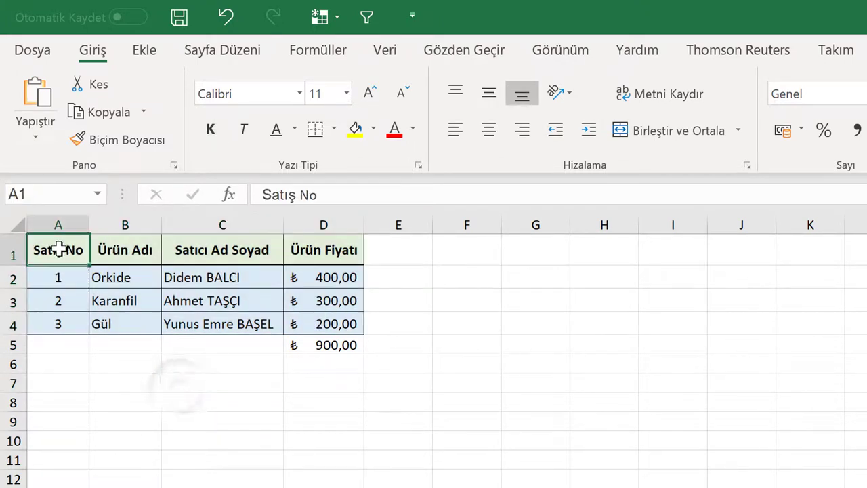
key("ctrl+a")
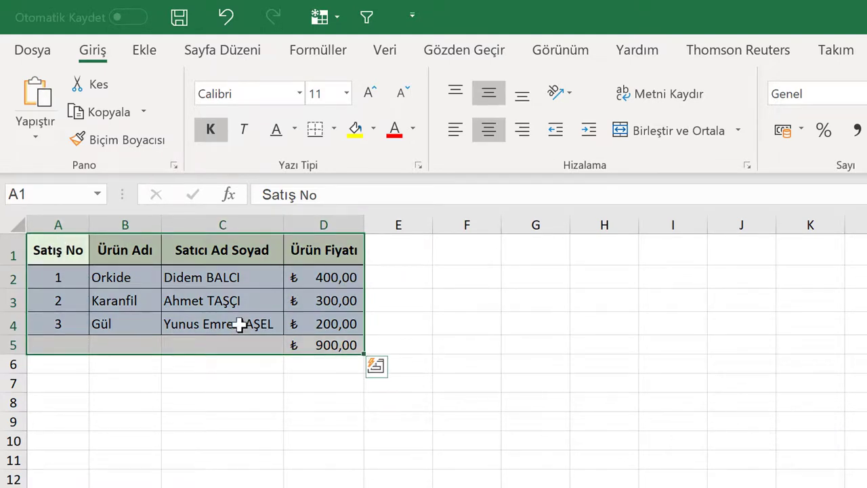
left_click(168, 400)
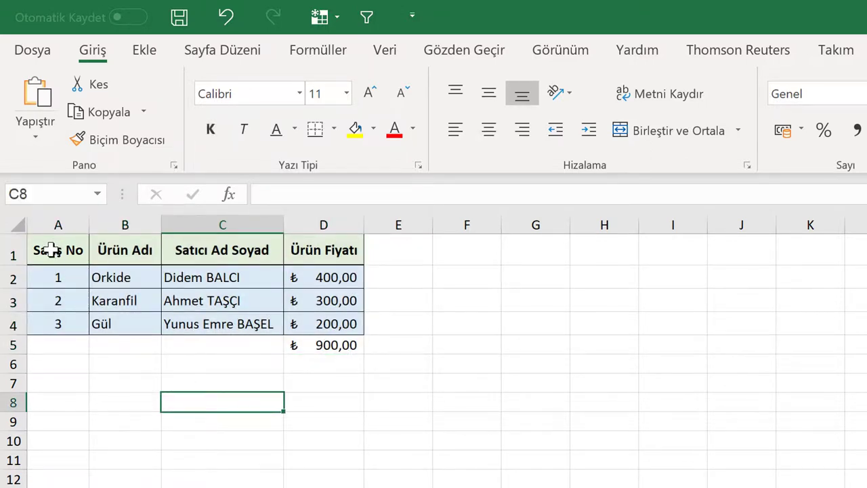
Cut the sales table in A1:D4, without the total row, and paste it at cell A8
left_click_drag(53, 251, 350, 329)
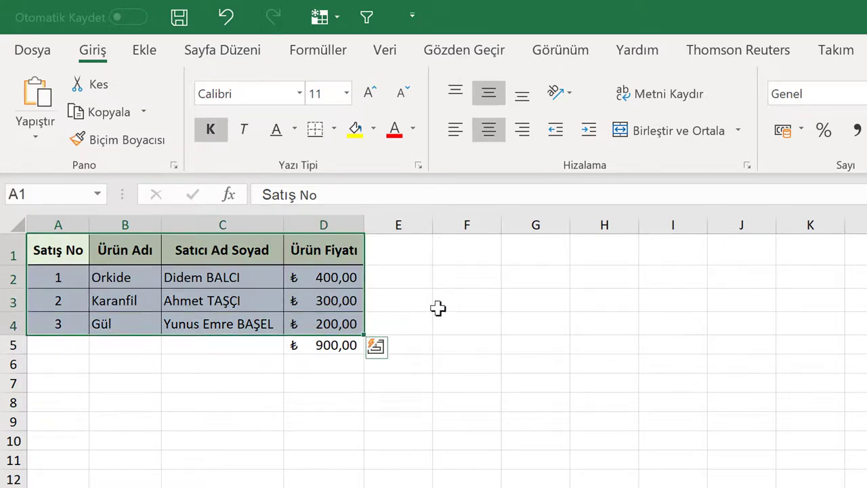
left_click(99, 86)
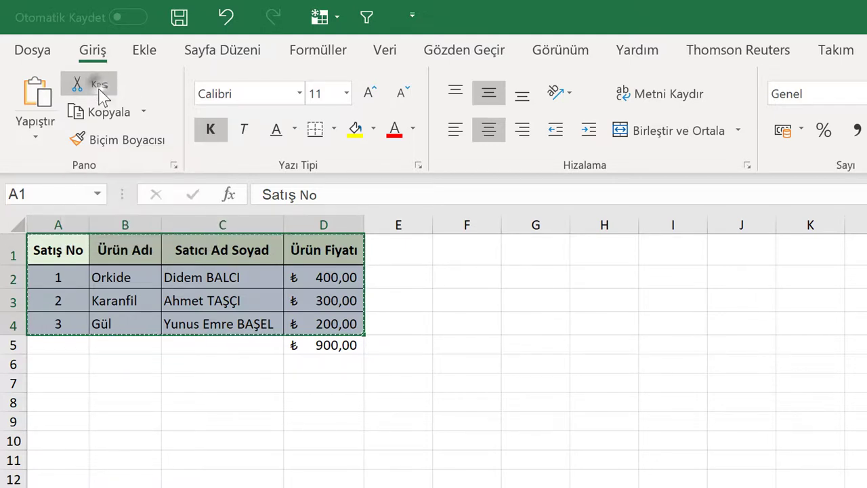
left_click(60, 405)
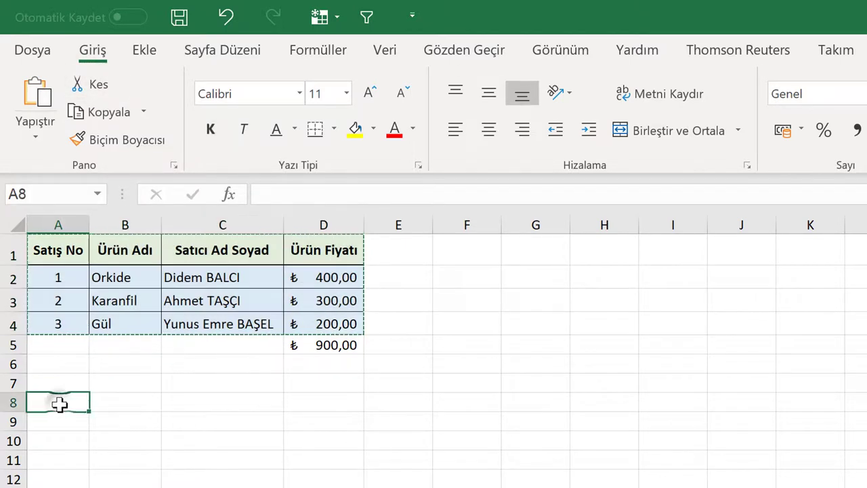
left_click(36, 98)
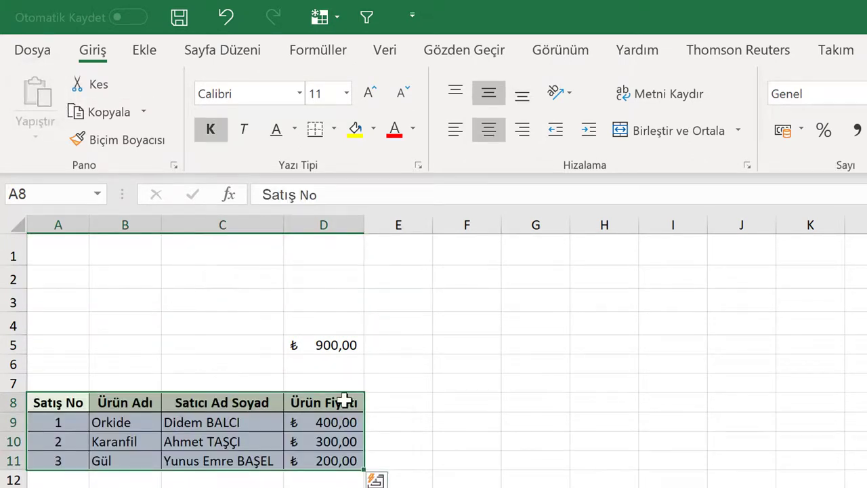
Undo the move of the sales table to A8
left_click(423, 267)
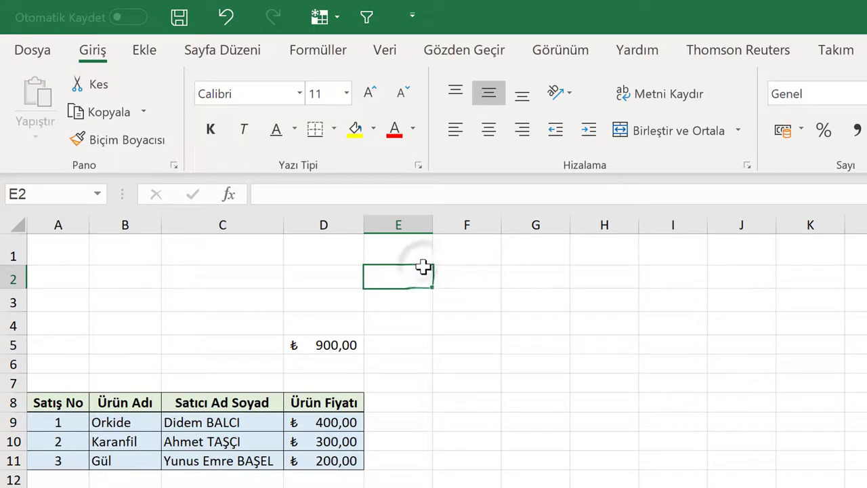
key("ctrl+z")
left_click(72, 366)
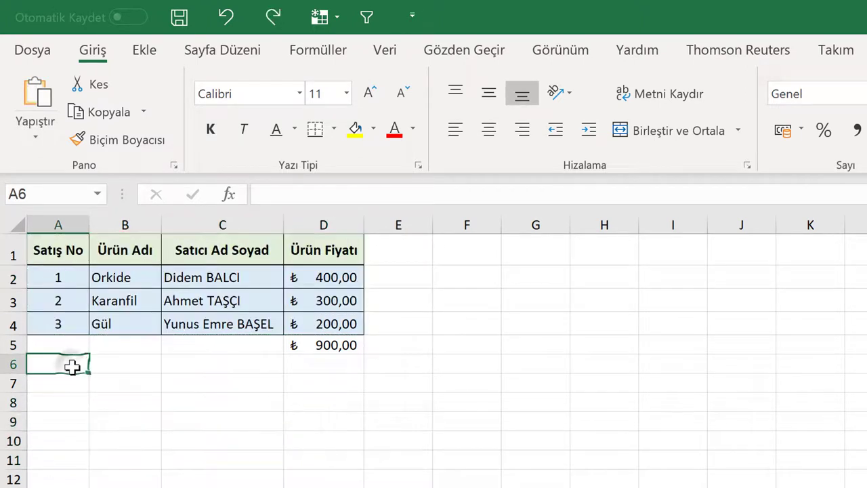
Move the A1:D4 sales table to A8 again by cutting and pasting it
left_click_drag(52, 250, 319, 323)
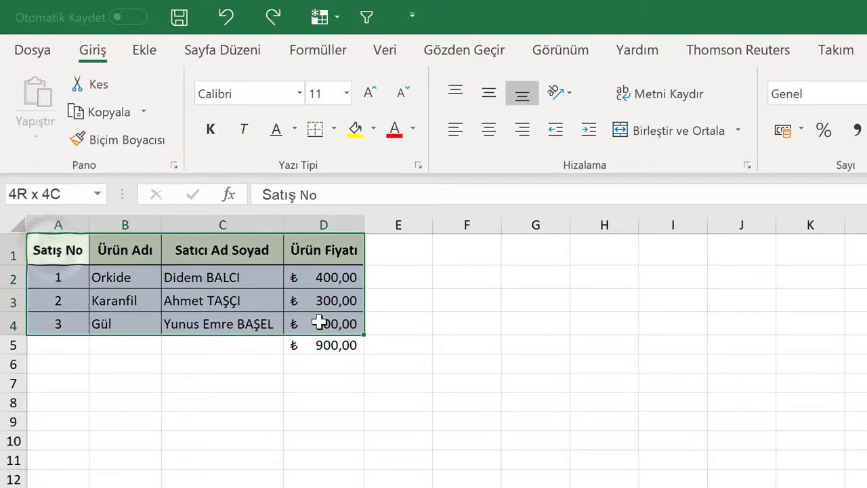
key("ctrl+x")
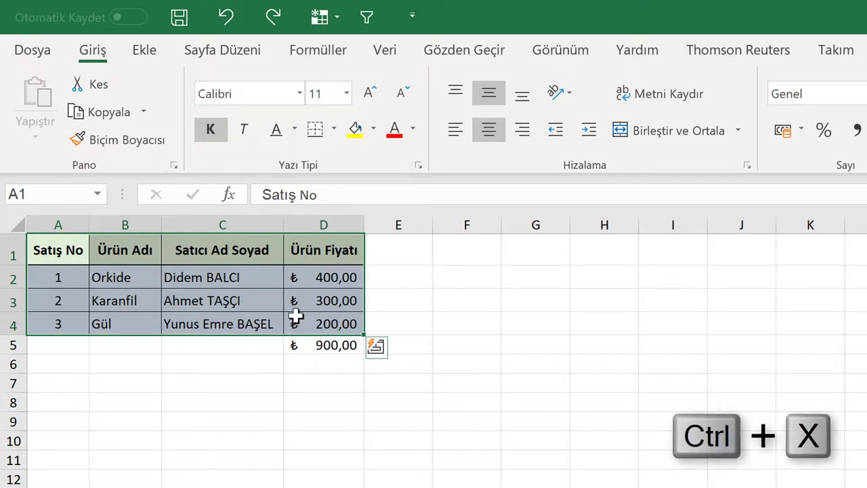
left_click(80, 402)
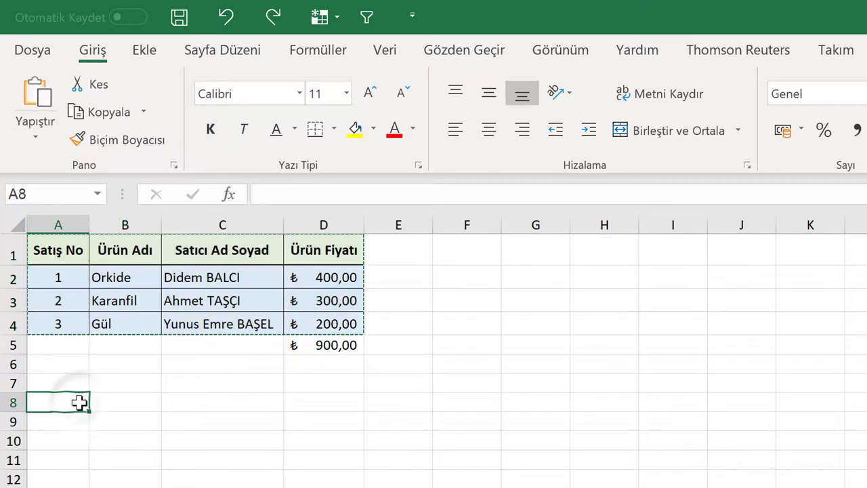
key("ctrl+v")
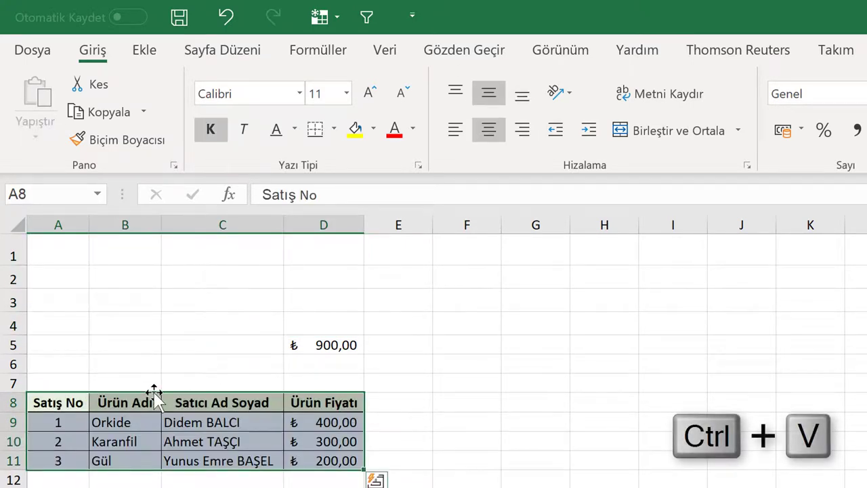
Undo the pasted table move and cancel the pending cut of A1:D4
key("ctrl+z")
left_click(420, 292)
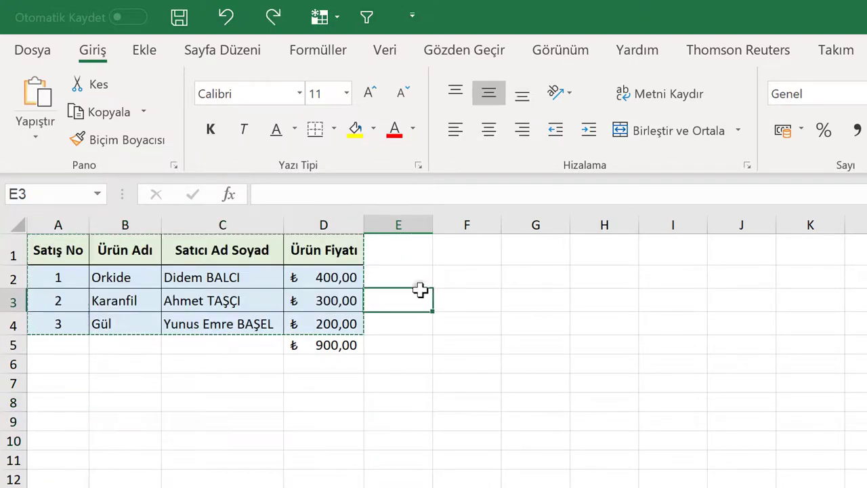
key("Escape")
Copy the sales table in A1:D4 and paste the duplicate at A8, then undo the paste
left_click_drag(58, 250, 283, 310)
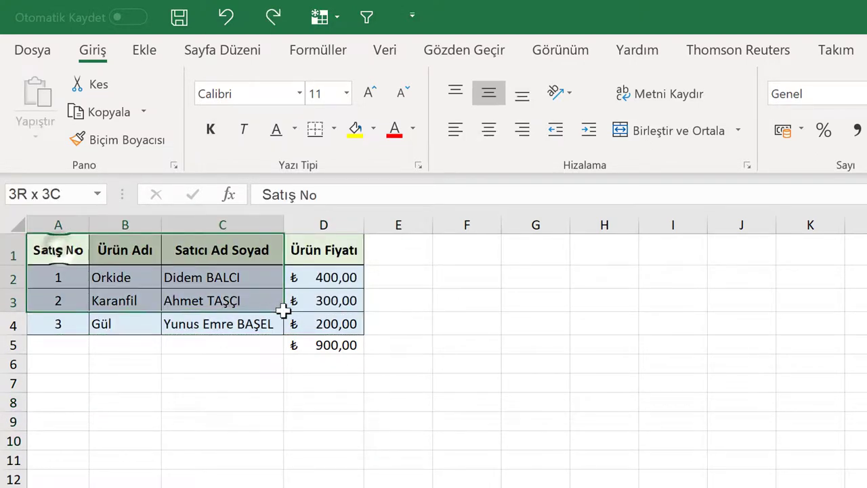
left_click_drag(337, 327, 335, 330)
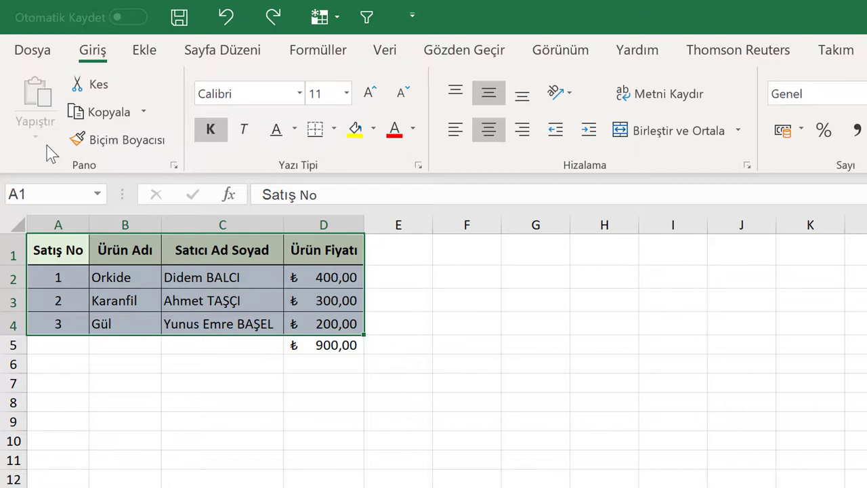
left_click(122, 140)
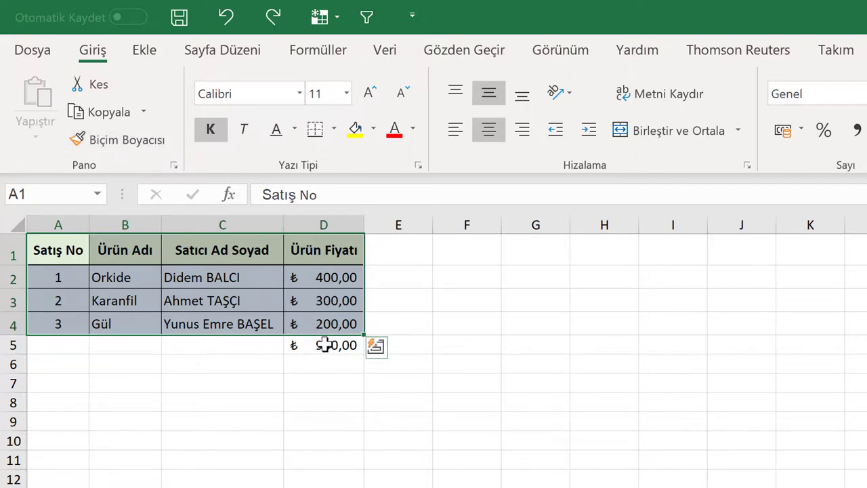
left_click(104, 113)
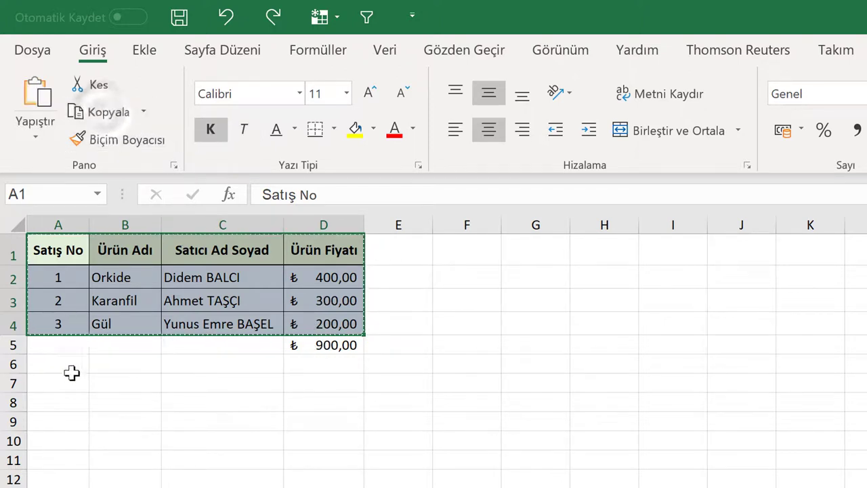
left_click(67, 400)
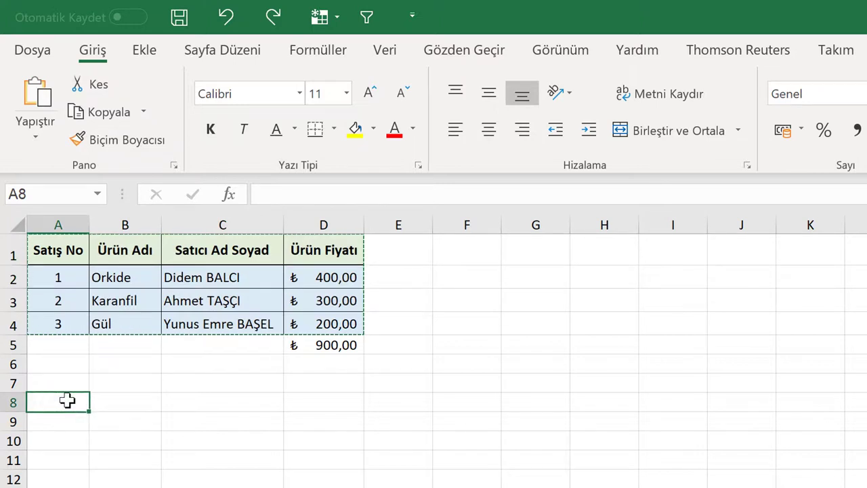
key("ctrl+v")
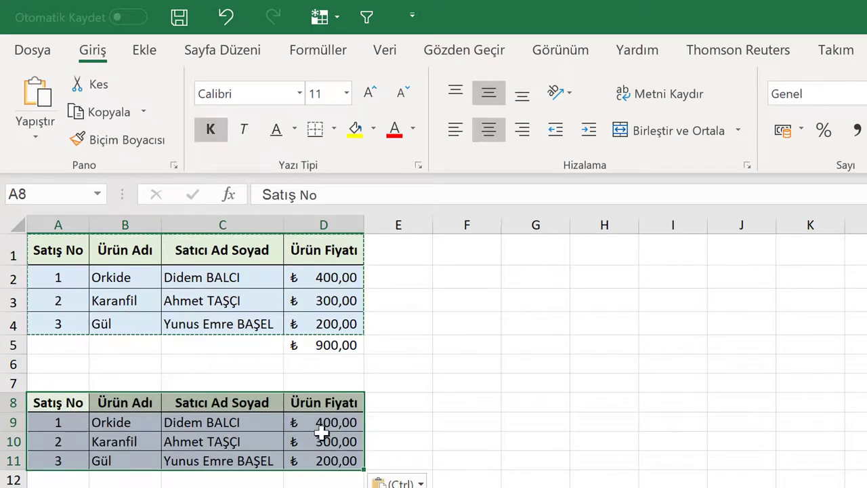
key("ctrl+z")
Copy the A1:D4 sales table again and paste the duplicate at cell A8
left_click_drag(68, 255, 284, 299)
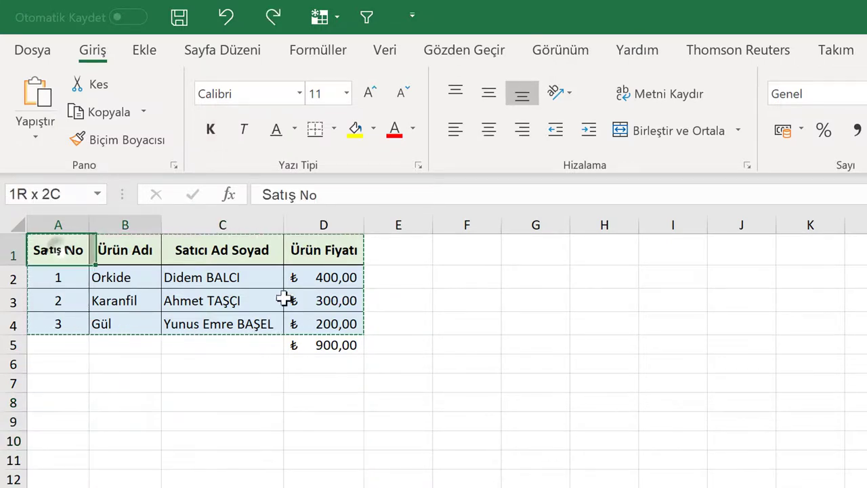
left_click_drag(329, 326, 329, 326)
key("ctrl+c")
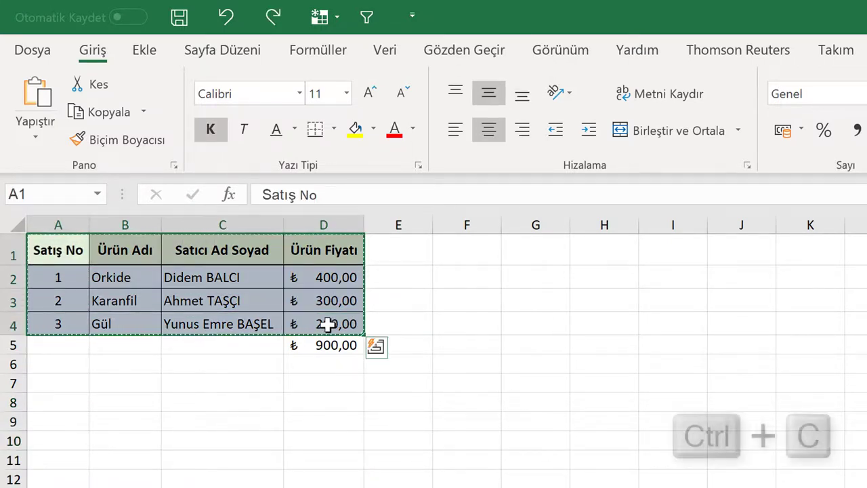
left_click(52, 405)
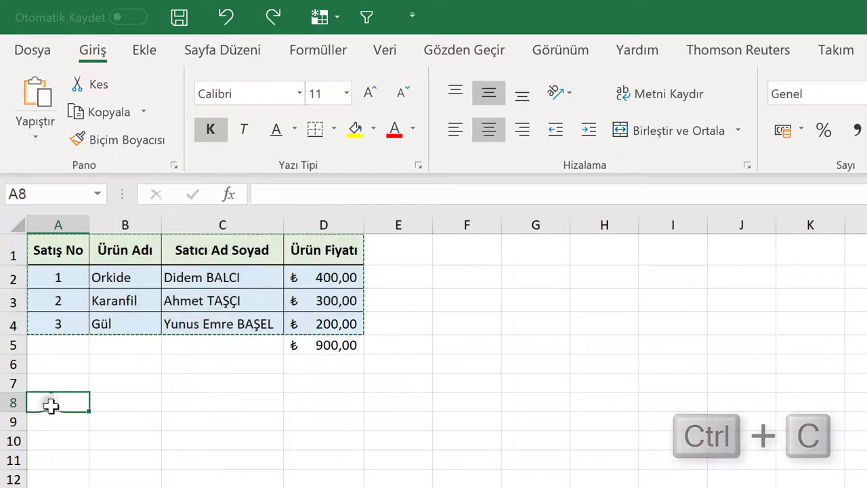
key("ctrl+v")
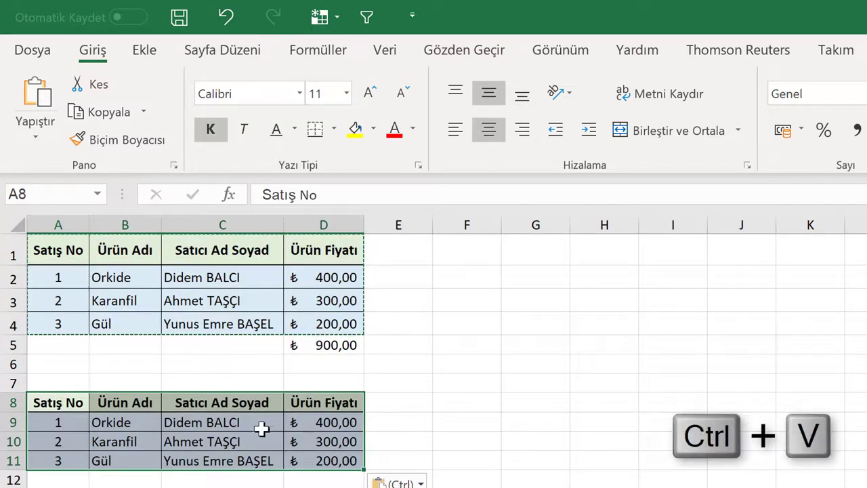
Undo the duplicate pasted at A8 and cancel the active copy selection
key("ctrl+z")
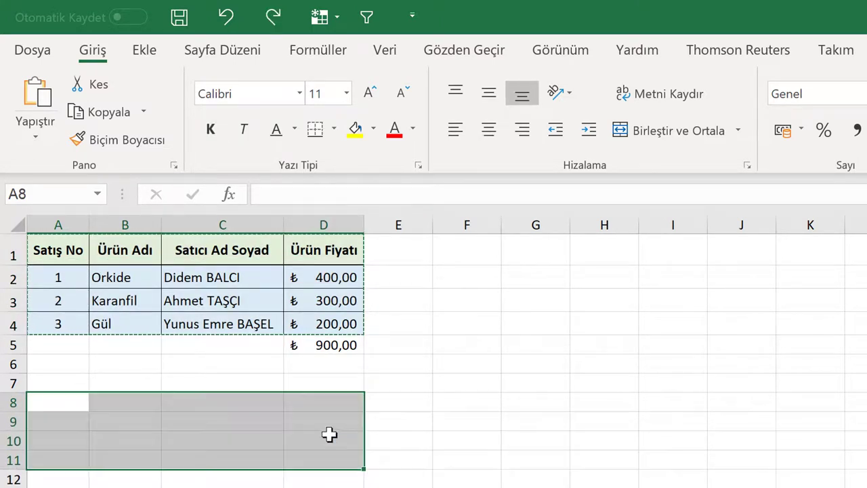
left_click(428, 343)
key("Escape")
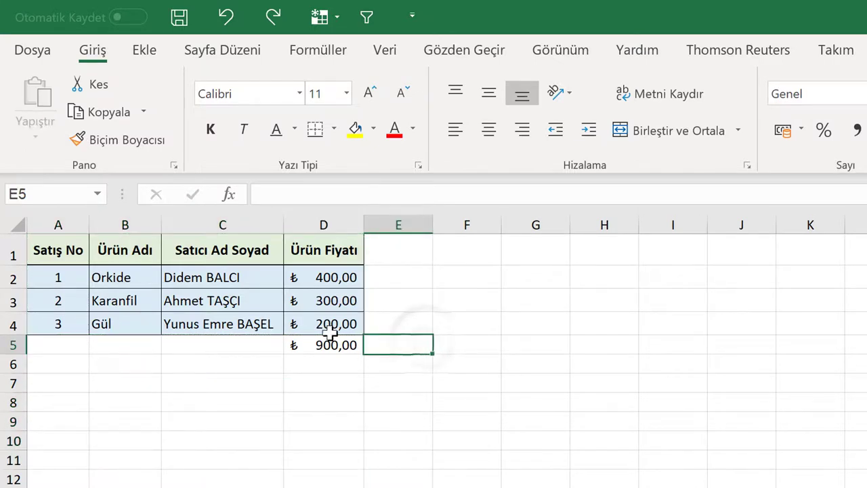
Copy A1:D4 as a picture, as shown on screen (Ekranda göründüğü gibi) in Resim format, and paste it at A8
left_click_drag(48, 252, 312, 324)
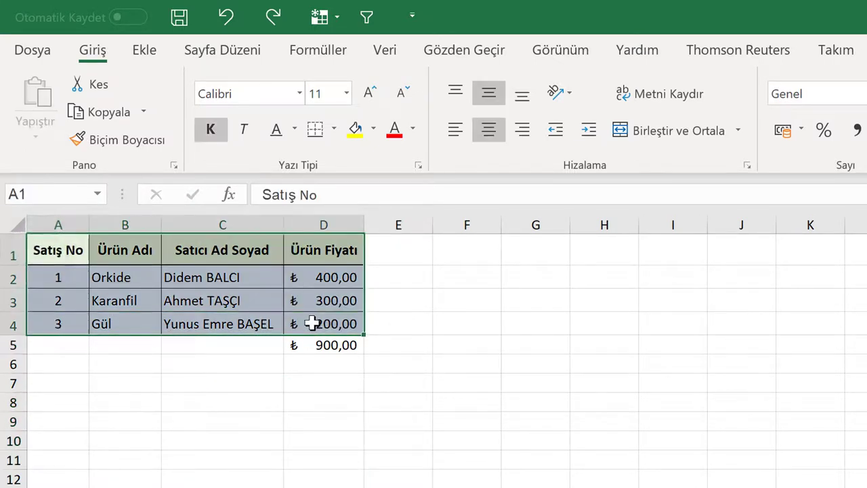
left_click(143, 112)
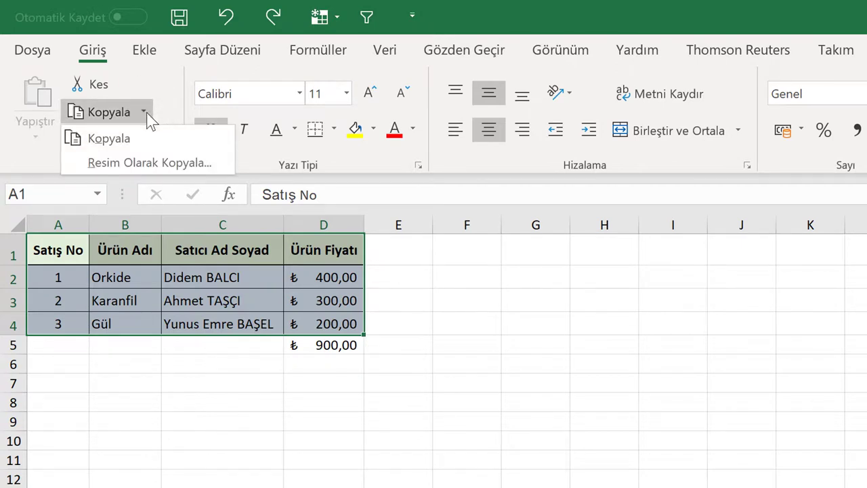
left_click(149, 163)
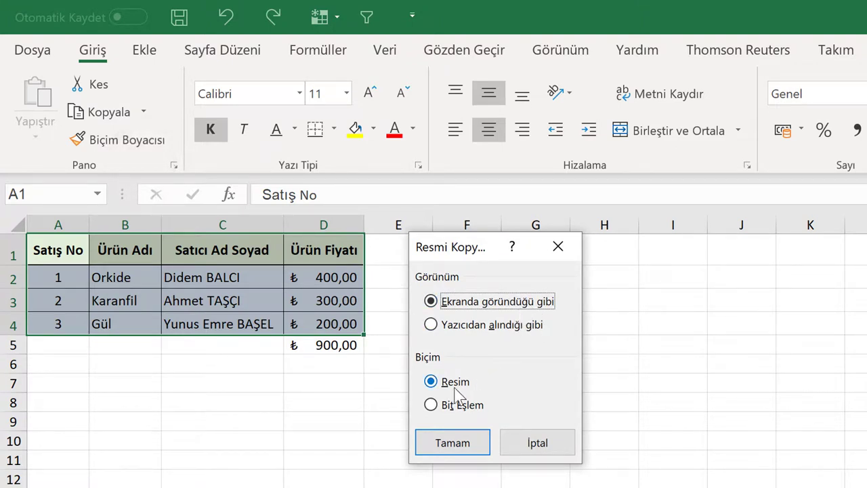
left_click(452, 448)
left_click(64, 401)
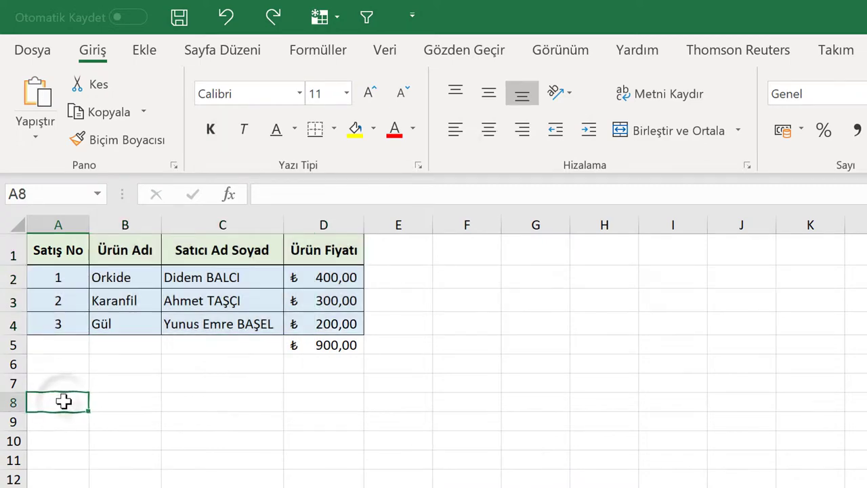
key("ctrl+v")
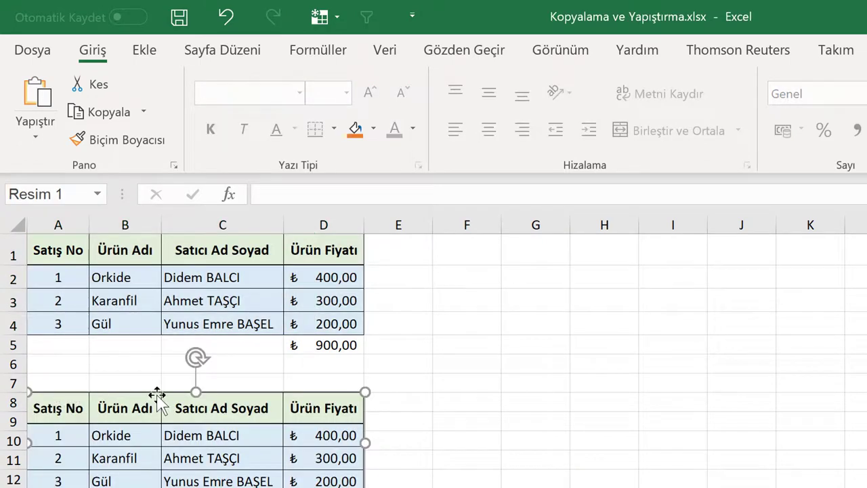
Move the pasted table picture sideways so it spans about columns B to F, and open its picture formatting tools
left_click_drag(157, 394, 254, 399)
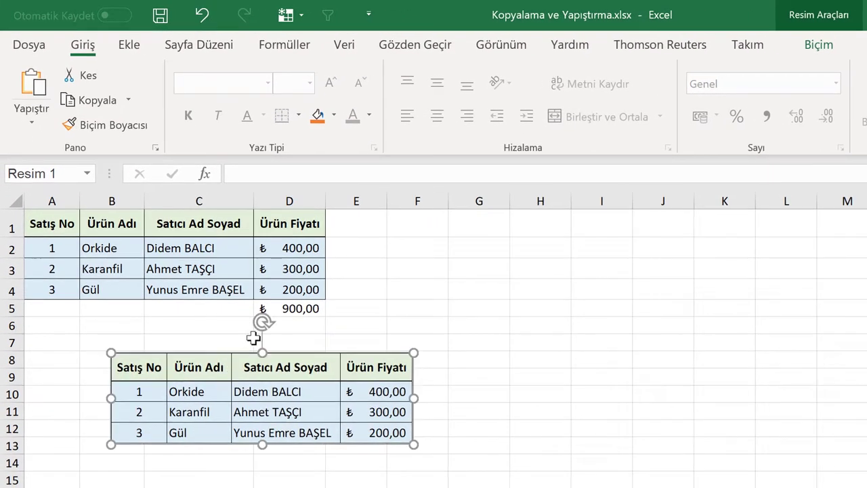
left_click_drag(261, 321, 268, 319)
double_click(234, 386)
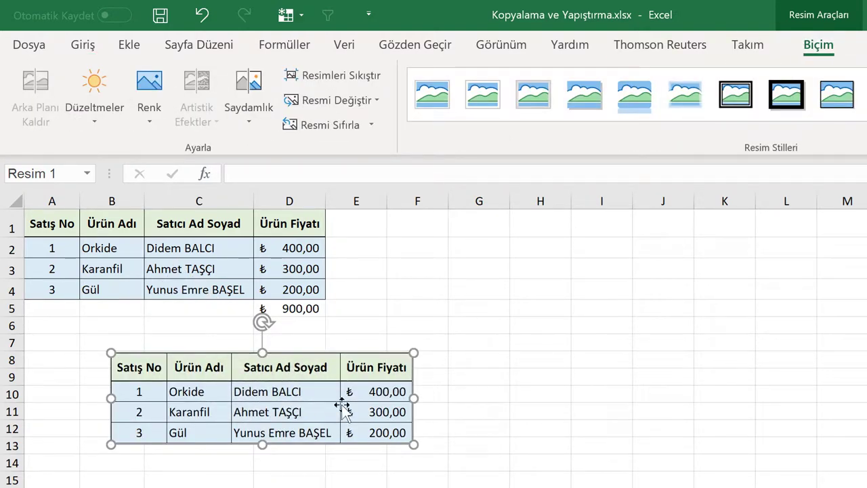
Delete the pasted picture of the table from the sheet
left_click(391, 323)
left_click(326, 389)
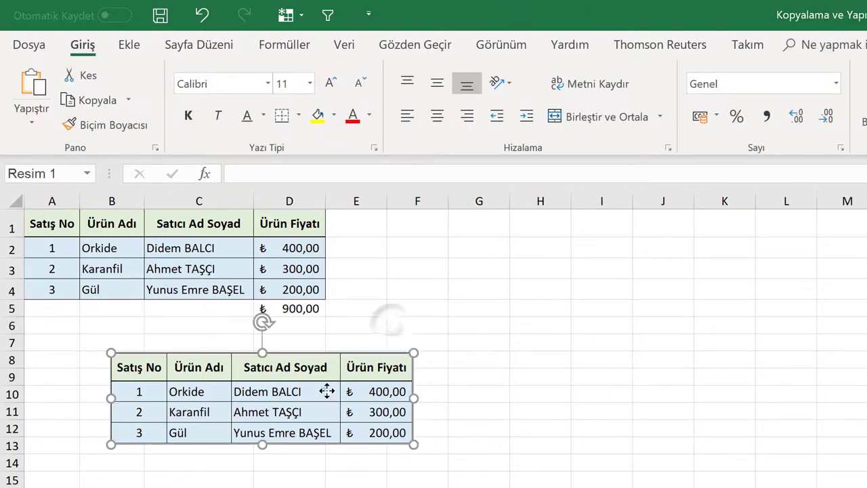
key("Delete")
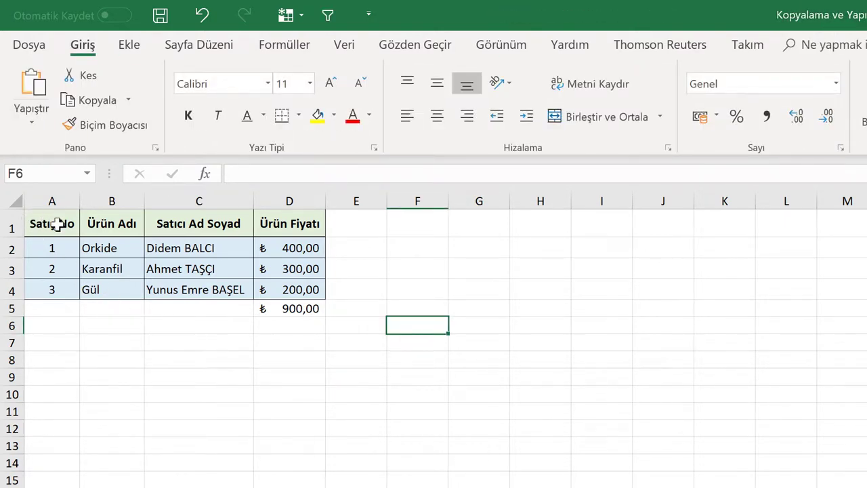
Copy the sales table A1:D5 including its total and paste it at A8 as values only
left_click_drag(56, 215, 292, 310)
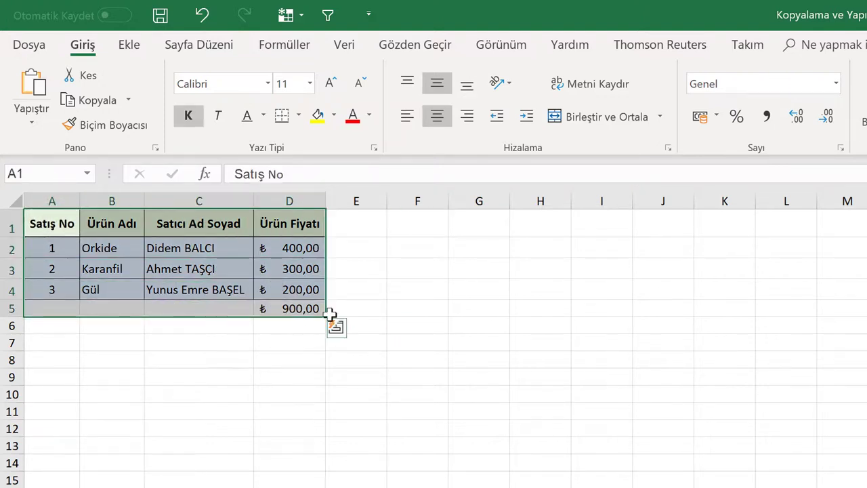
key("ctrl+c")
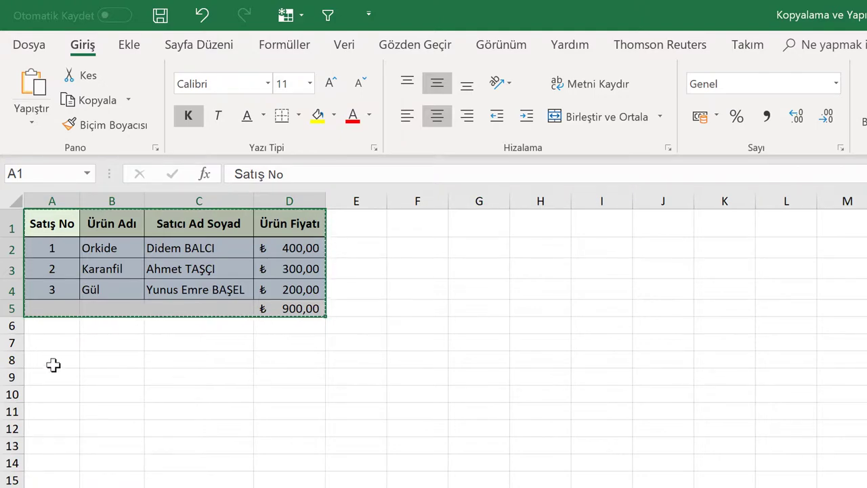
left_click(54, 357)
key("ctrl+v")
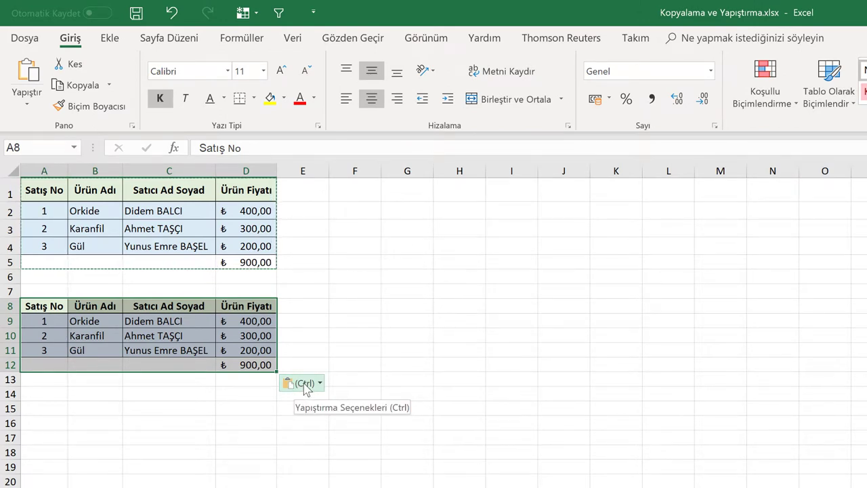
left_click(303, 384)
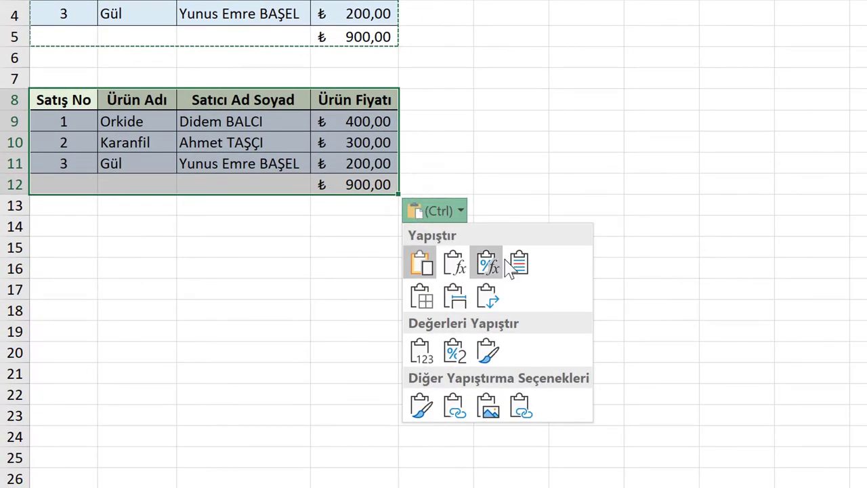
left_click(421, 352)
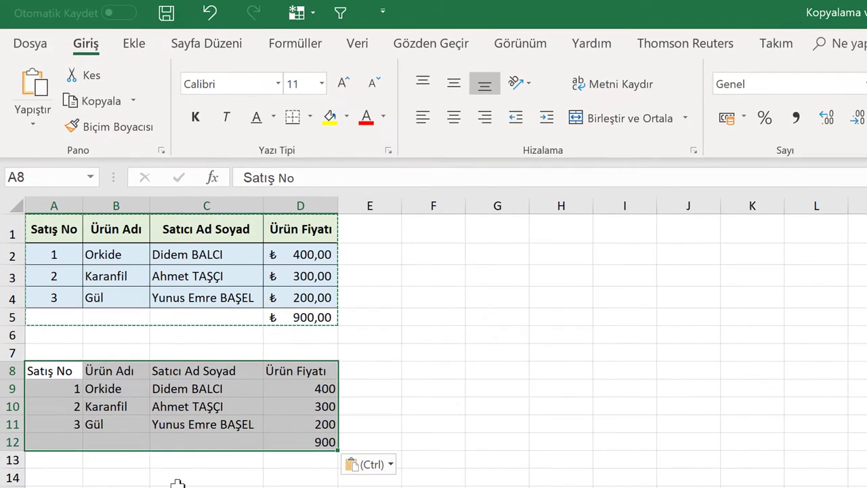
Cancel the active copy selection and compare the contents of total cells D5 and D12 in the formula bar
left_click(243, 227)
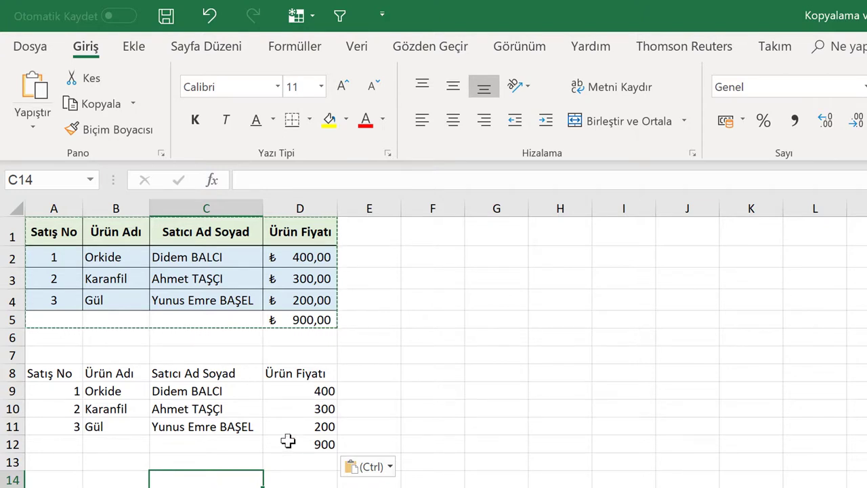
key("Escape")
left_click(300, 318)
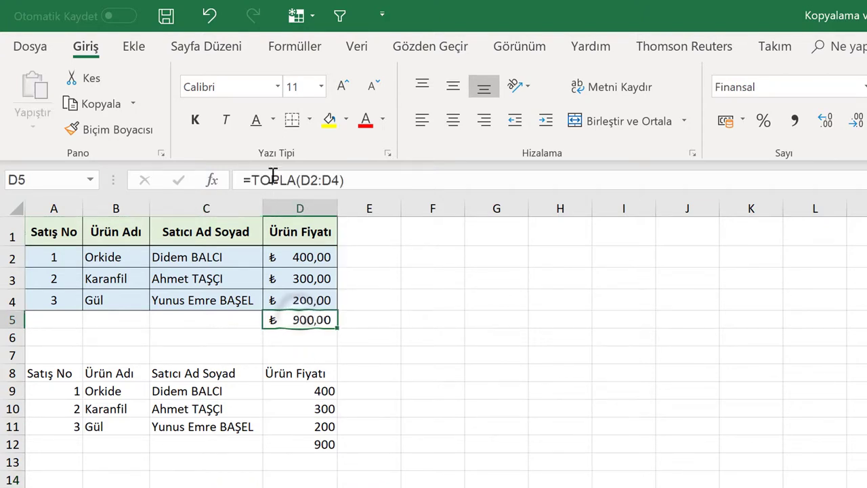
left_click(300, 442)
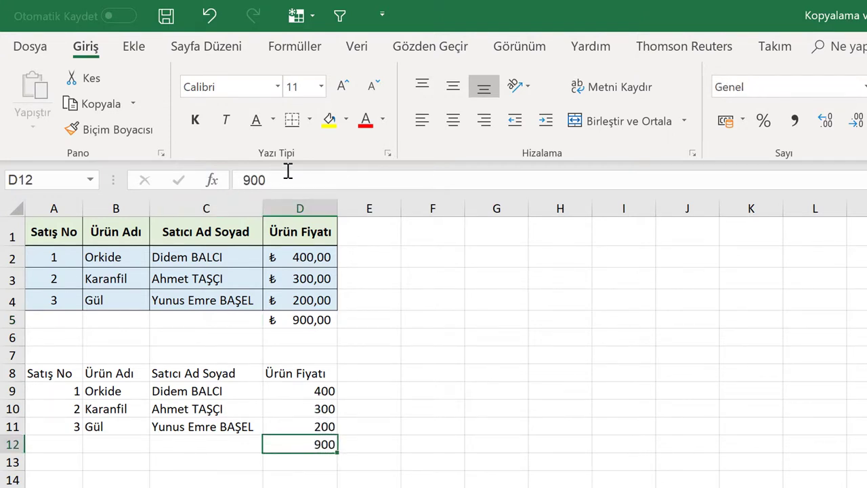
Clear the pasted values in A8:D12 and paste a copy of A1:D5 at A8 as formulas only
left_click_drag(52, 372, 301, 441)
key("Delete")
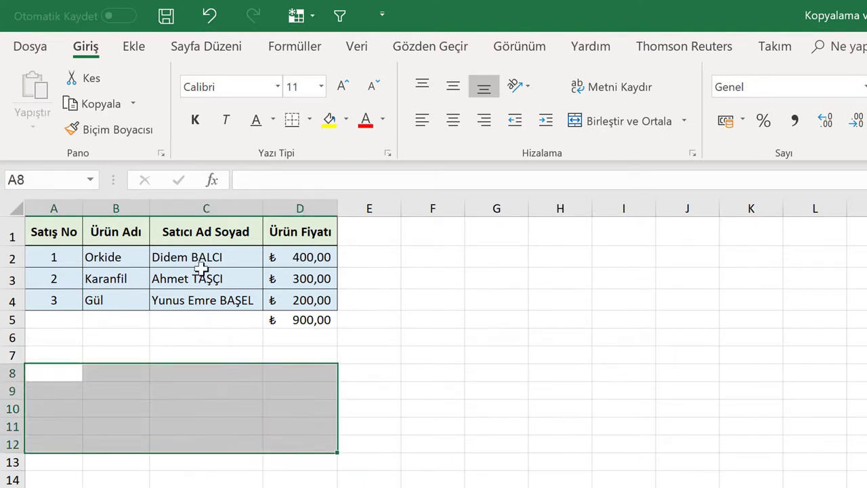
left_click_drag(34, 227, 301, 317)
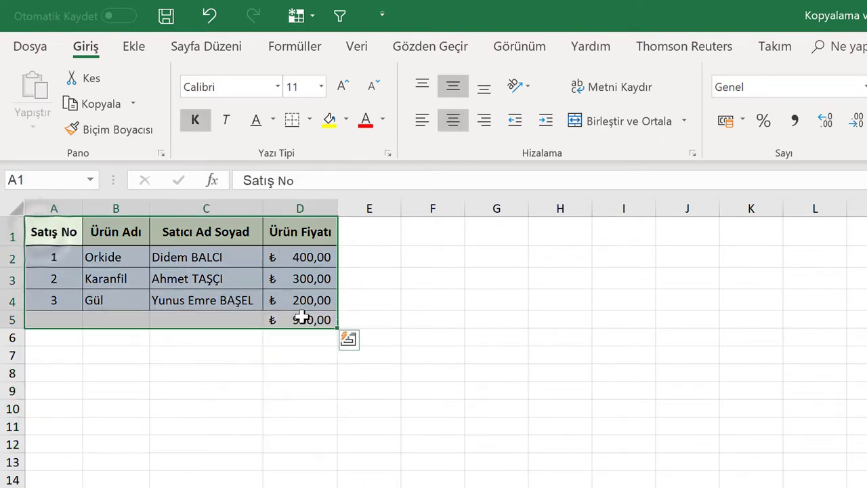
key("ctrl+c")
left_click(47, 374)
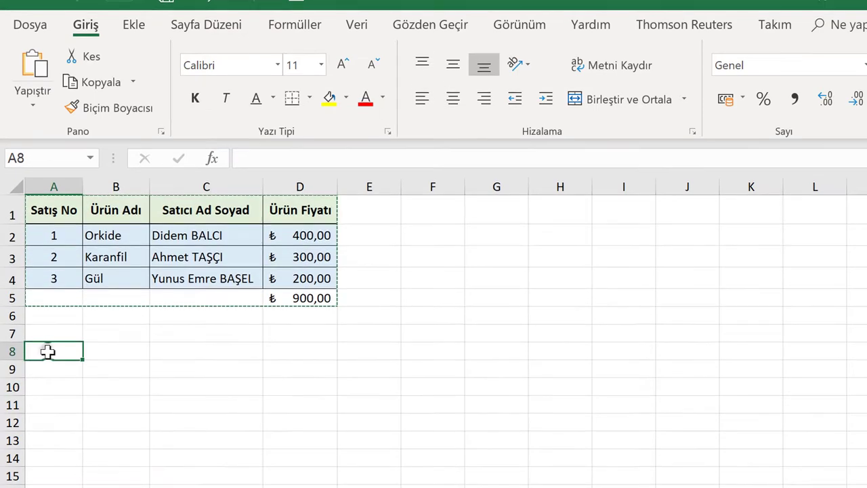
key("ctrl+v")
left_click(366, 268)
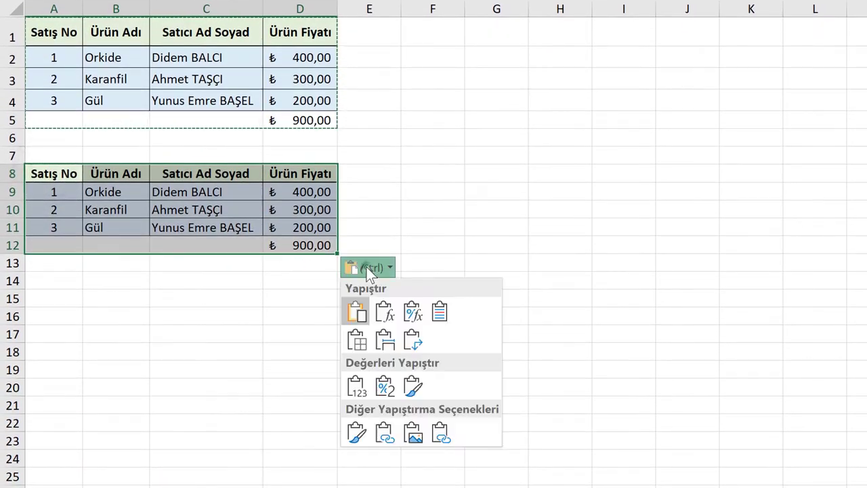
left_click(383, 311)
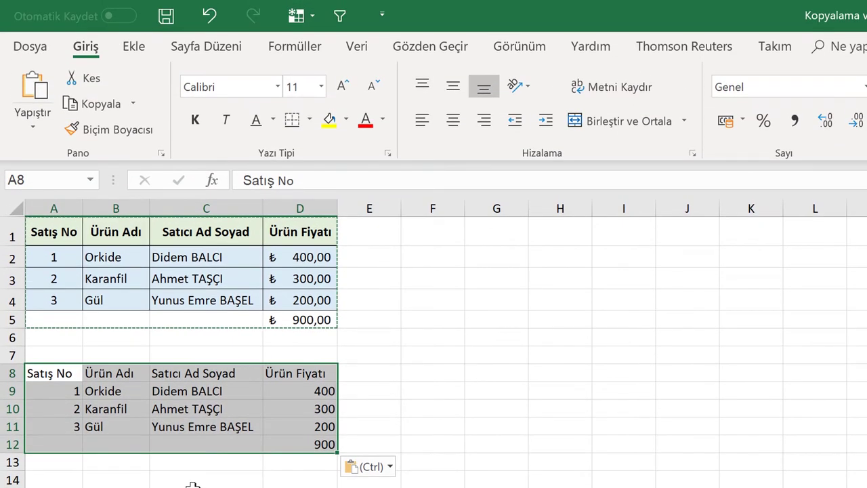
Check the formula pasted into D12 against the original total formula in D5
left_click(194, 486)
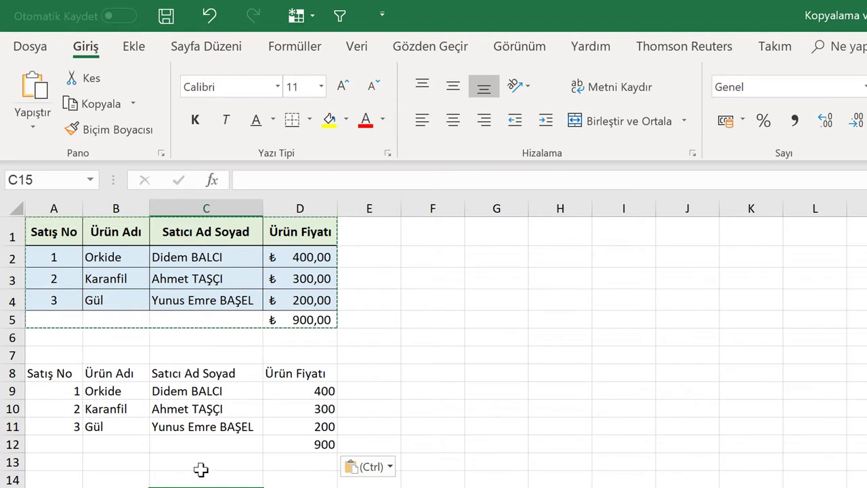
left_click(296, 445)
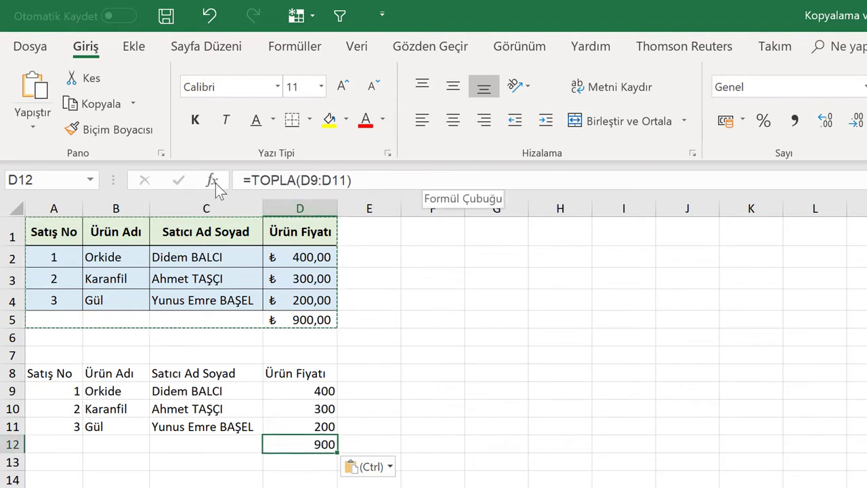
key("Escape")
left_click(309, 319)
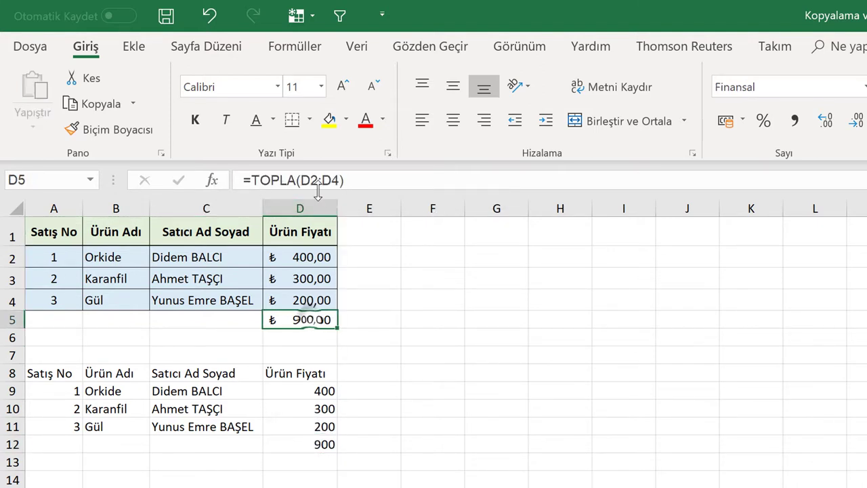
left_click(300, 444)
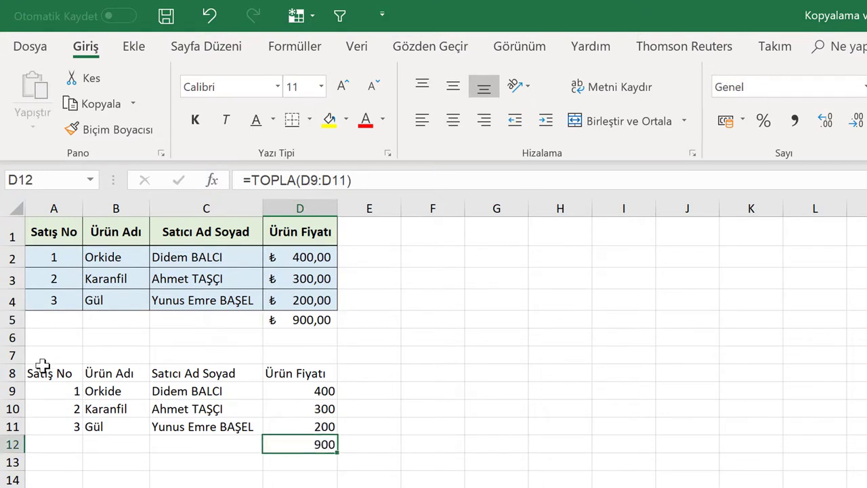
Clear A8:D12 and paste a transposed copy of A1:D4, without the total row, at A8
left_click_drag(42, 366, 310, 437)
key("Delete")
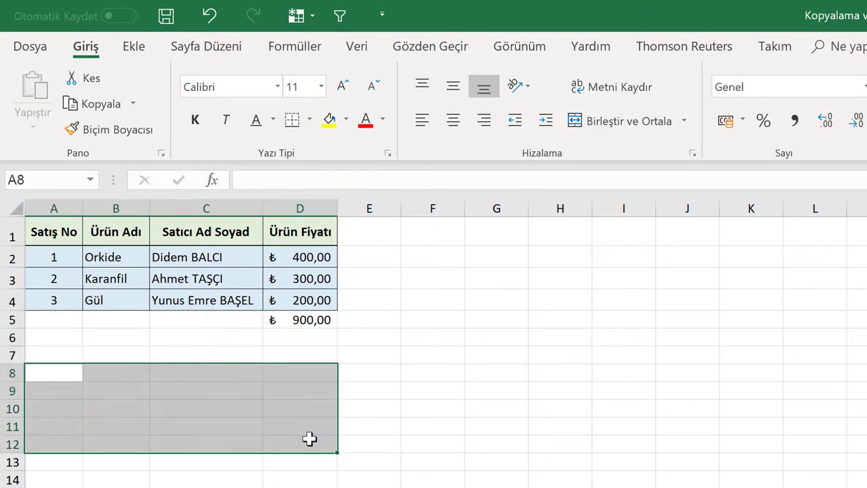
left_click_drag(28, 231, 311, 311)
key("ctrl+c")
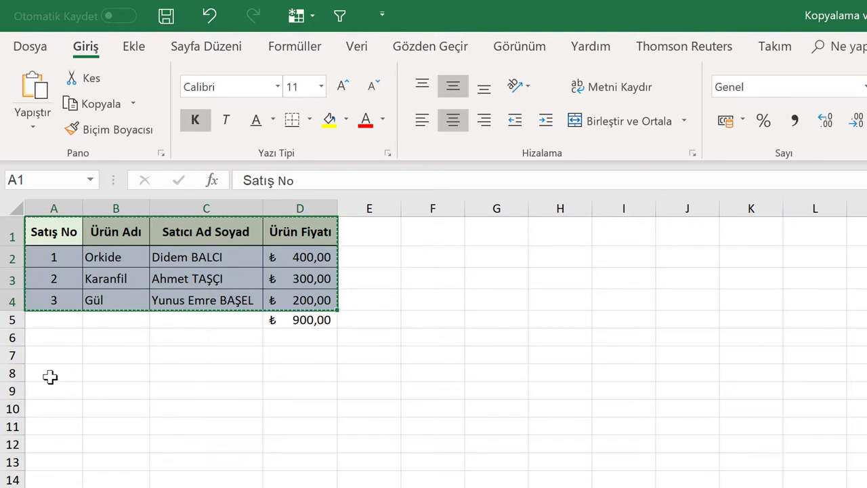
left_click(51, 375)
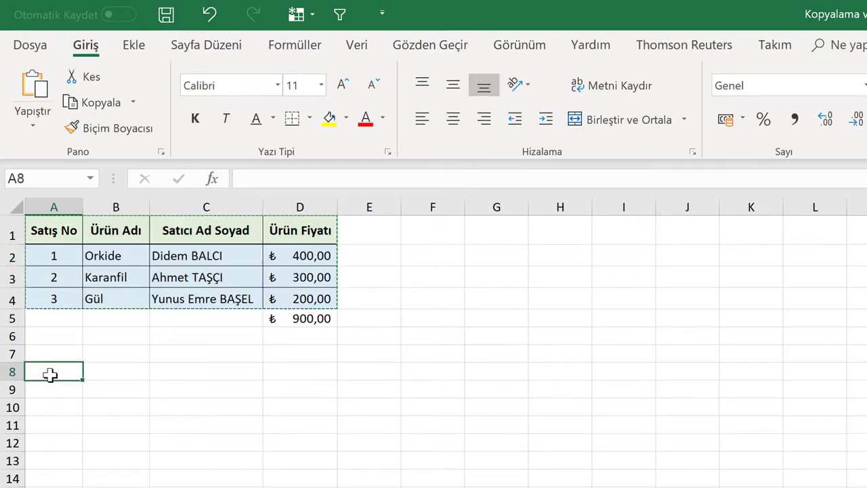
key("ctrl+v")
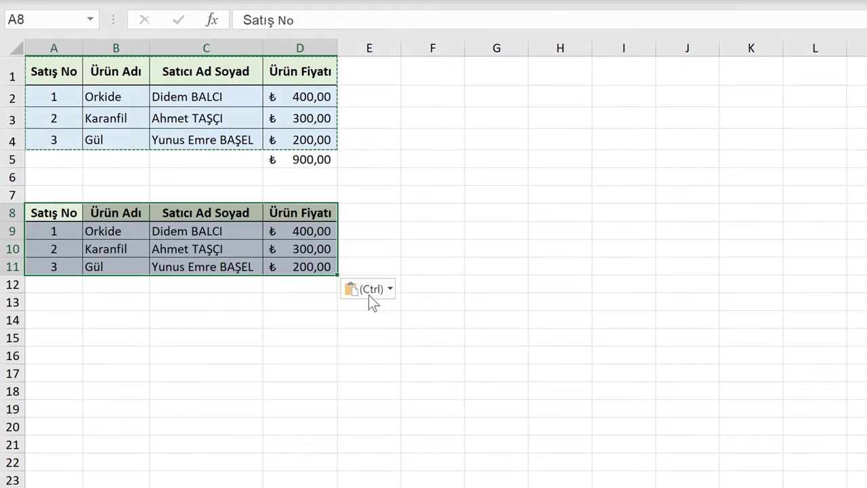
left_click(369, 290)
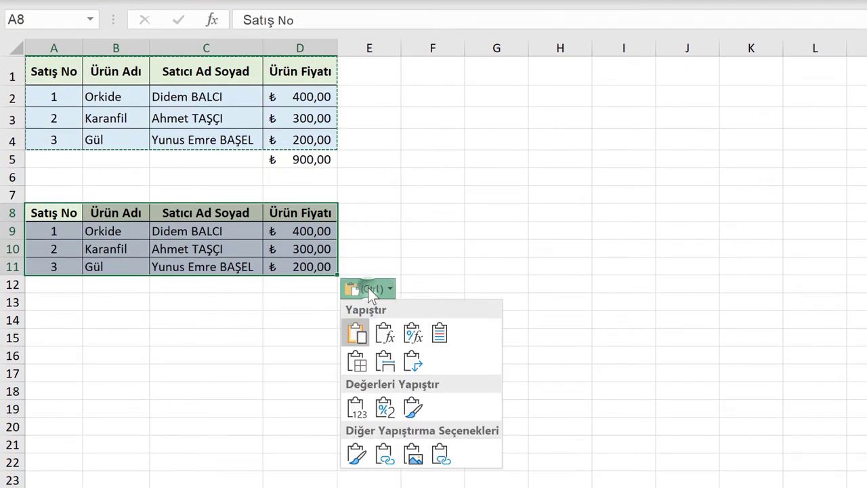
left_click(413, 362)
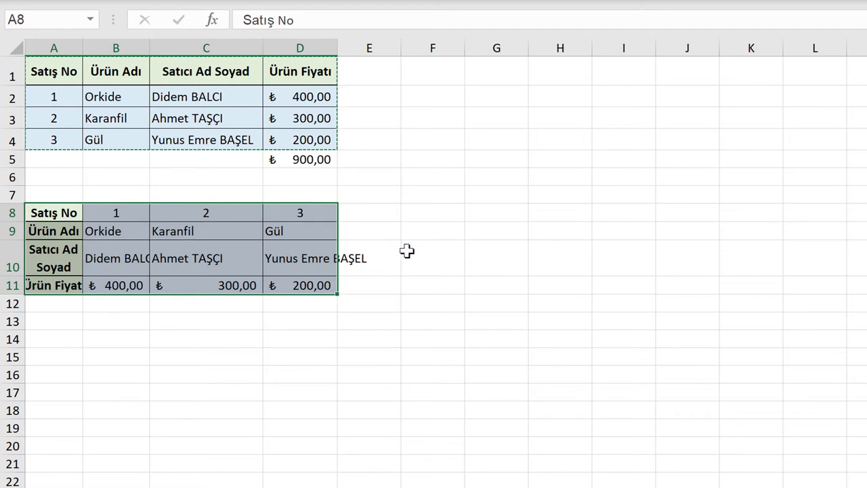
Widen column A for the transposed headings and AutoFit columns A to D to their contents
left_click_drag(9, 264, 9, 285)
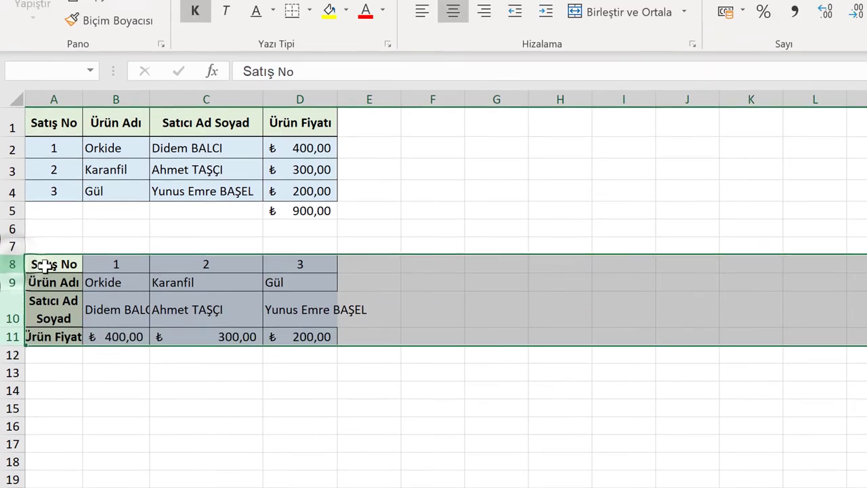
left_click_drag(83, 49, 146, 49)
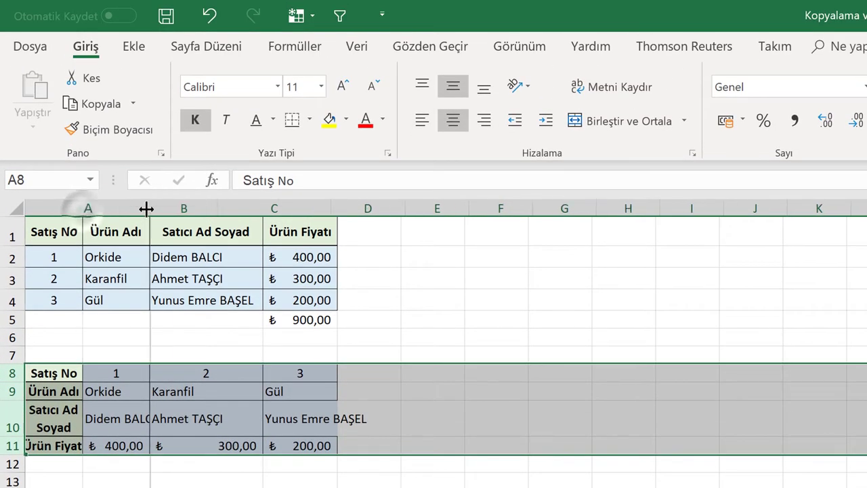
left_click_drag(146, 209, 150, 209)
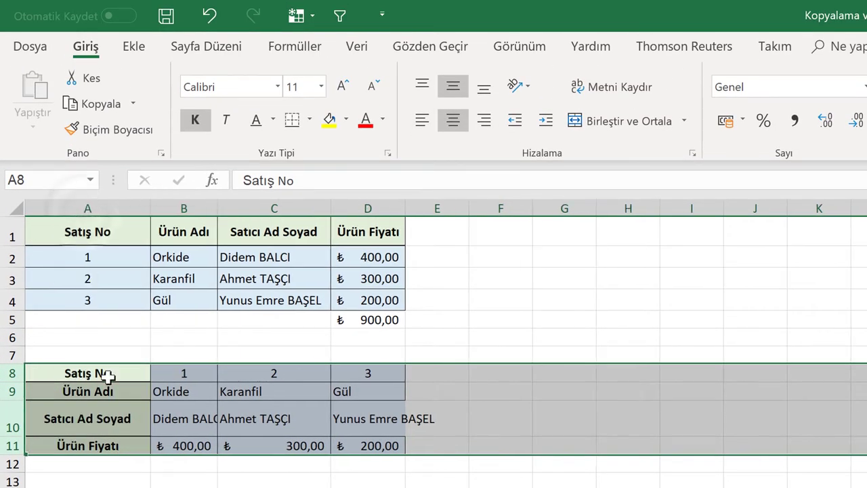
left_click_drag(111, 373, 392, 438)
key("ctrl+z")
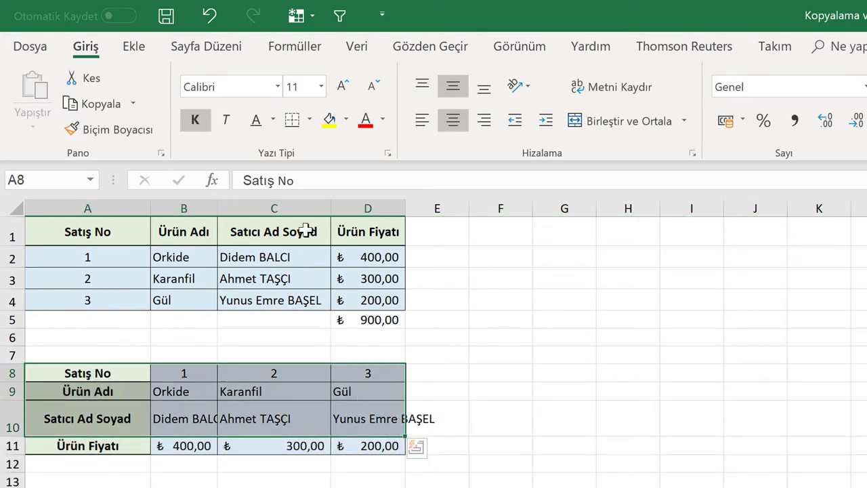
left_click_drag(87, 208, 381, 215)
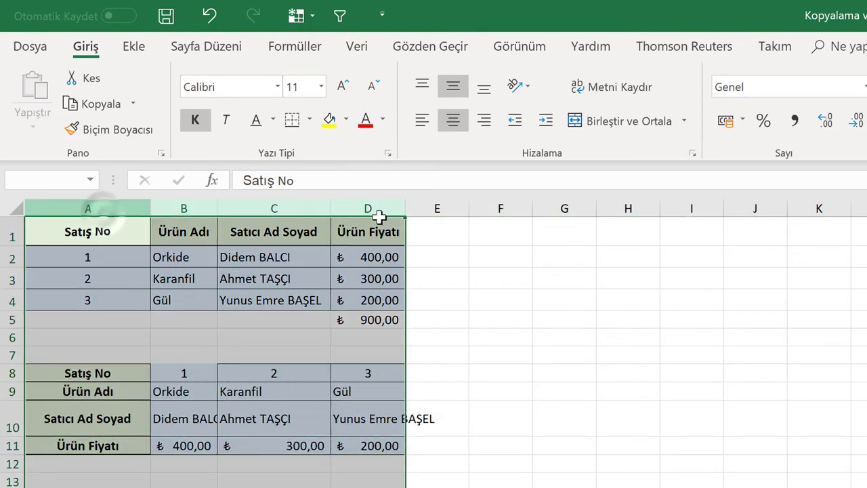
double_click(328, 205)
left_click(73, 406)
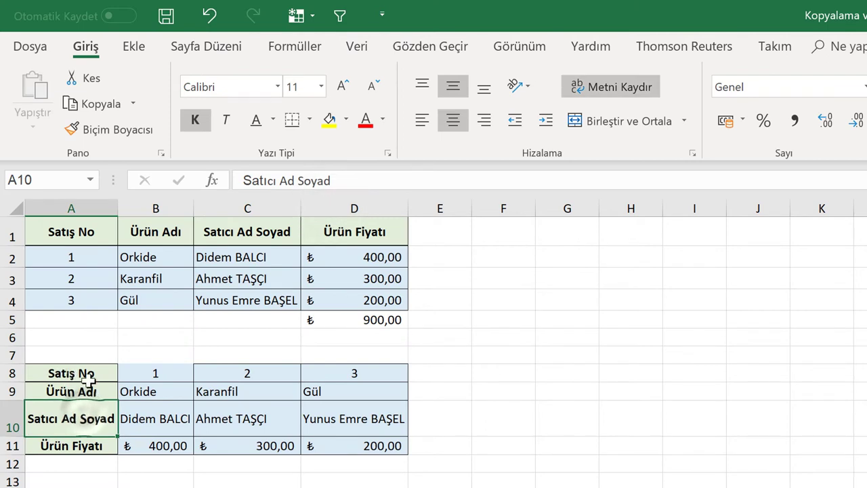
Apply all borders (Tüm Kenarlıklar) to the transposed table A8:D11 and centre its contents horizontally and vertically
left_click_drag(85, 377, 375, 445)
left_click(309, 119)
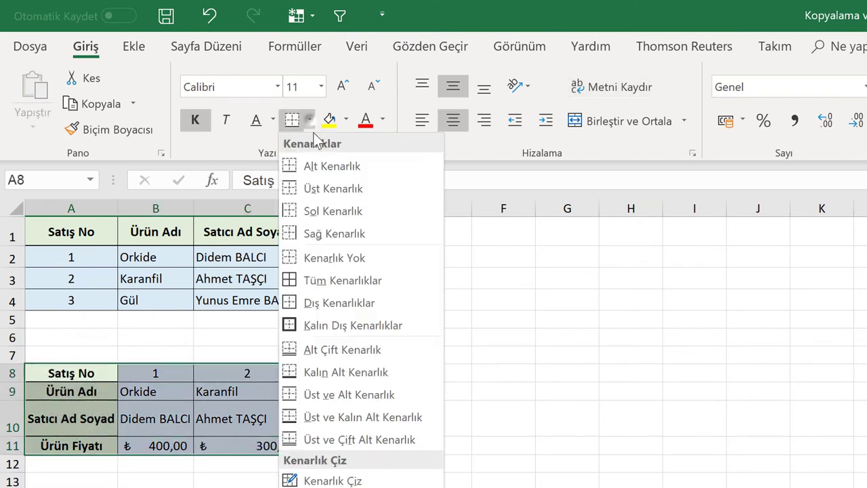
left_click(317, 279)
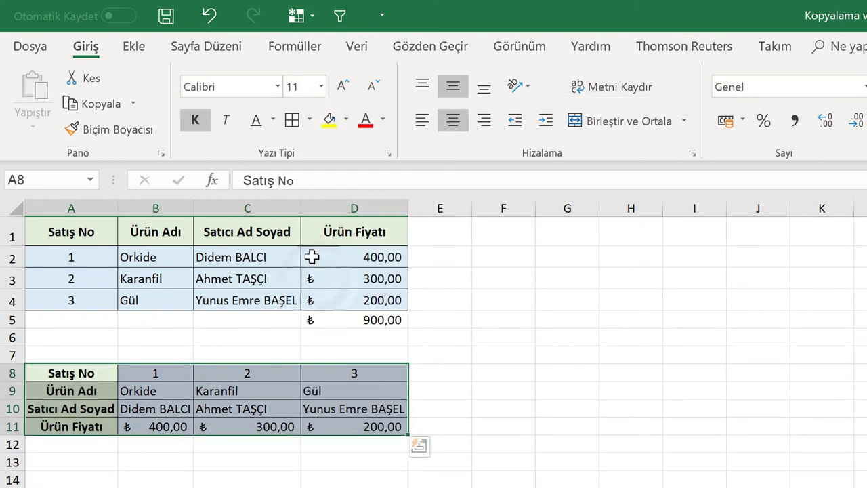
left_click(450, 120)
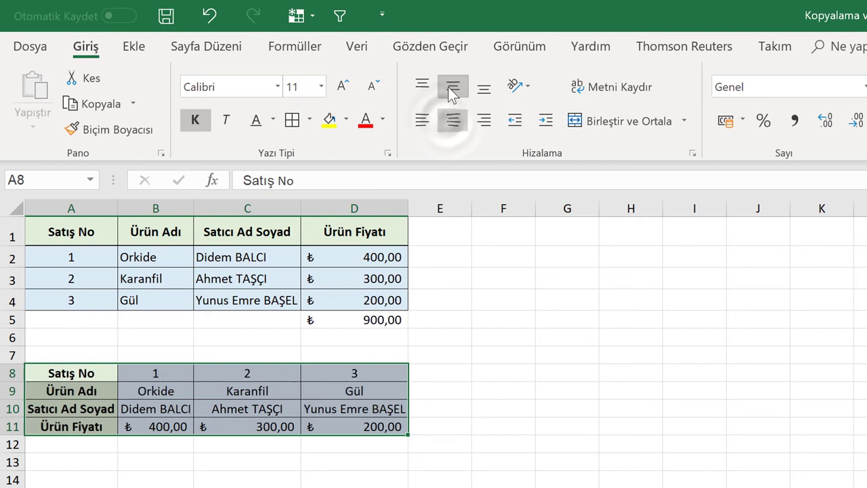
left_click(450, 87)
left_click(207, 475)
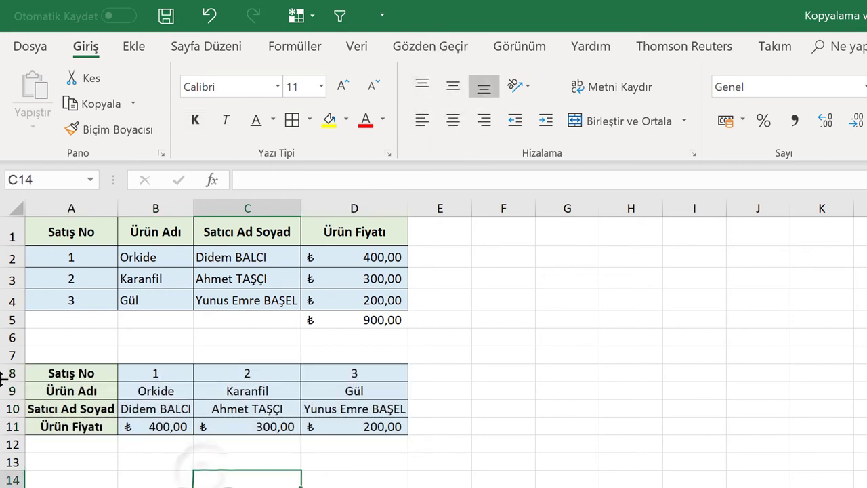
Increase the height of rows 8 to 11 evenly so the transposed table is roomier
left_click_drag(7, 374, 10, 428)
left_click_drag(14, 381, 19, 393)
left_click(506, 376)
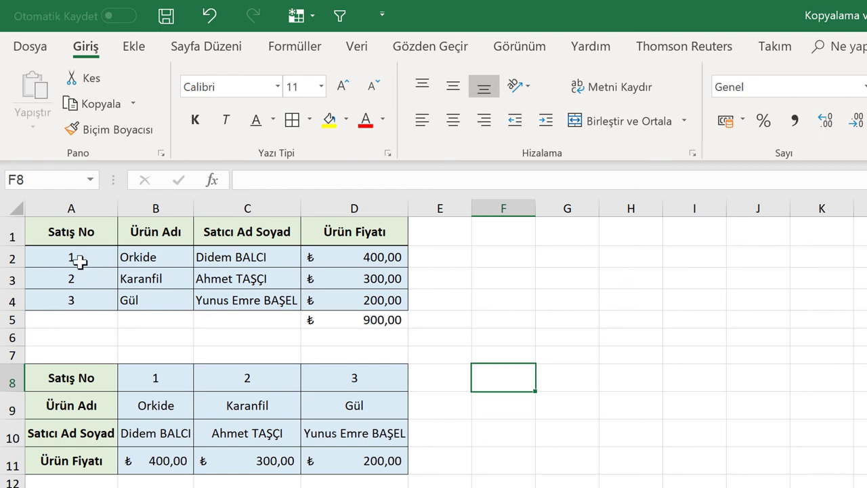
left_click(461, 379)
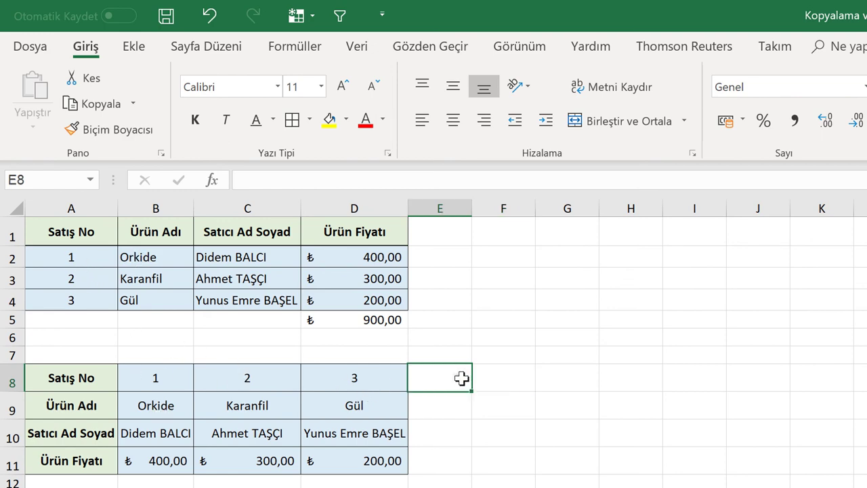
left_click(507, 377)
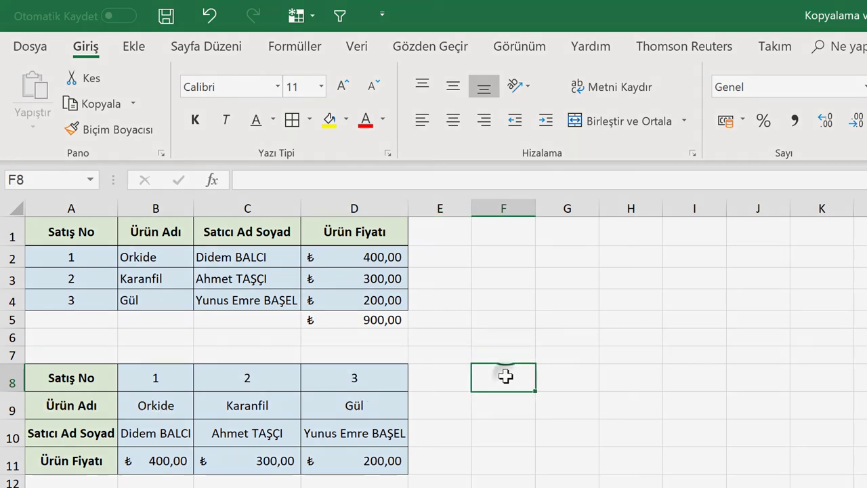